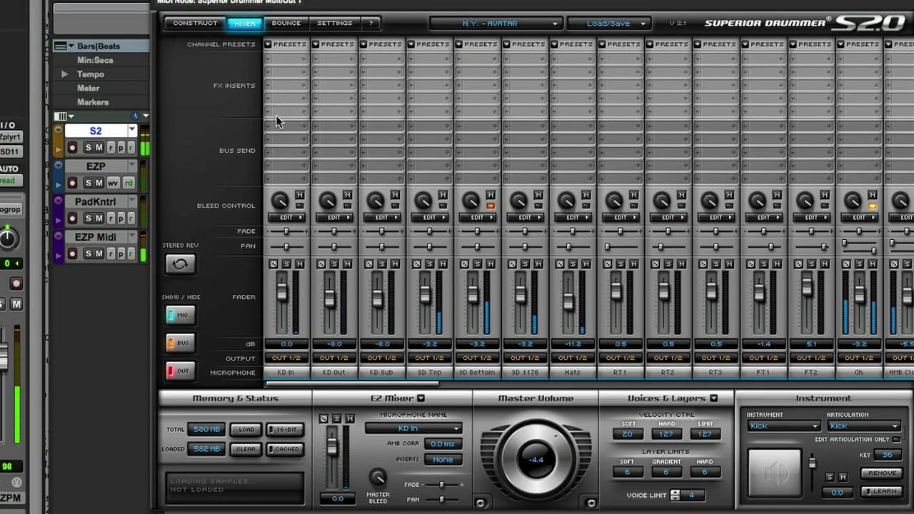
Step: Insert an EQ 5 in the KD In channel's first effect slot and a Comp in its second slot
left_click(272, 62)
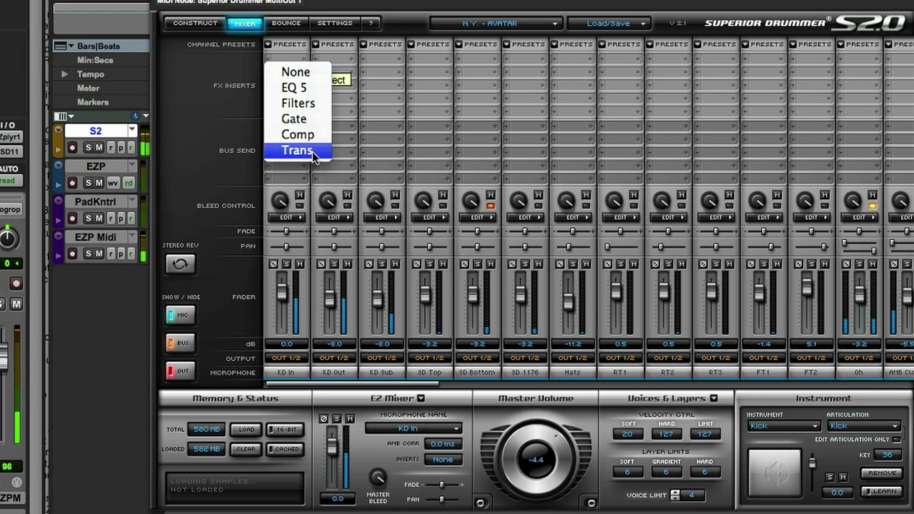
left_click(194, 104)
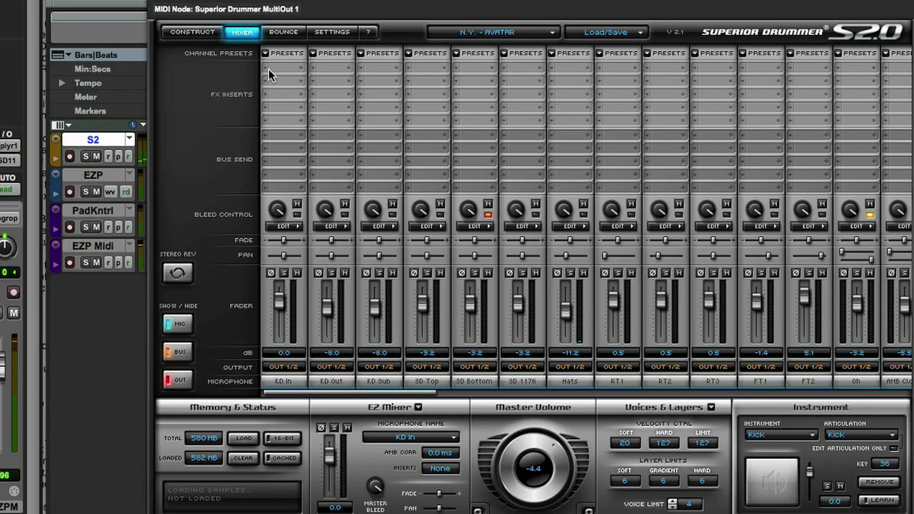
left_click(269, 75)
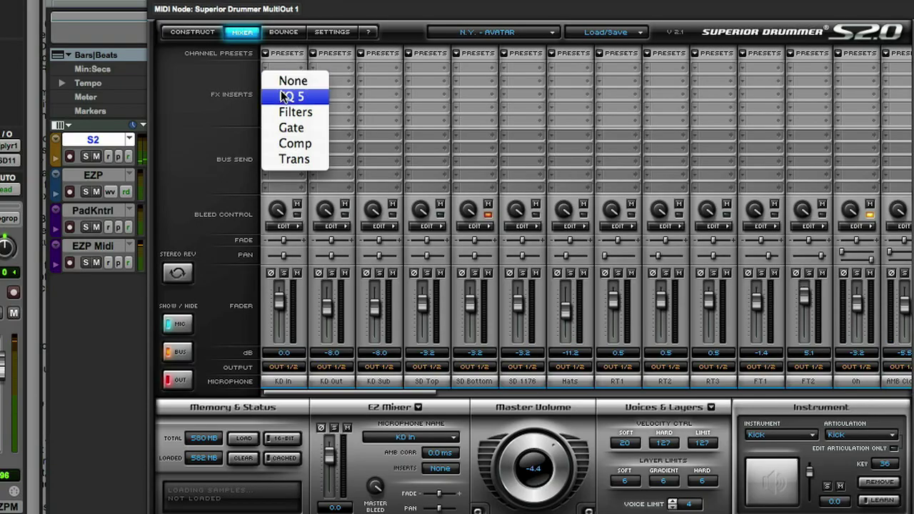
left_click(279, 95)
left_click(270, 82)
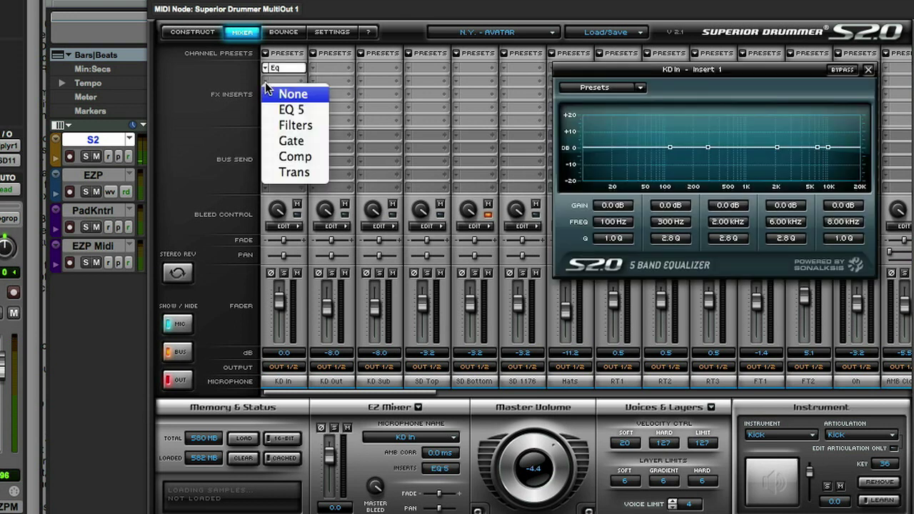
left_click(286, 156)
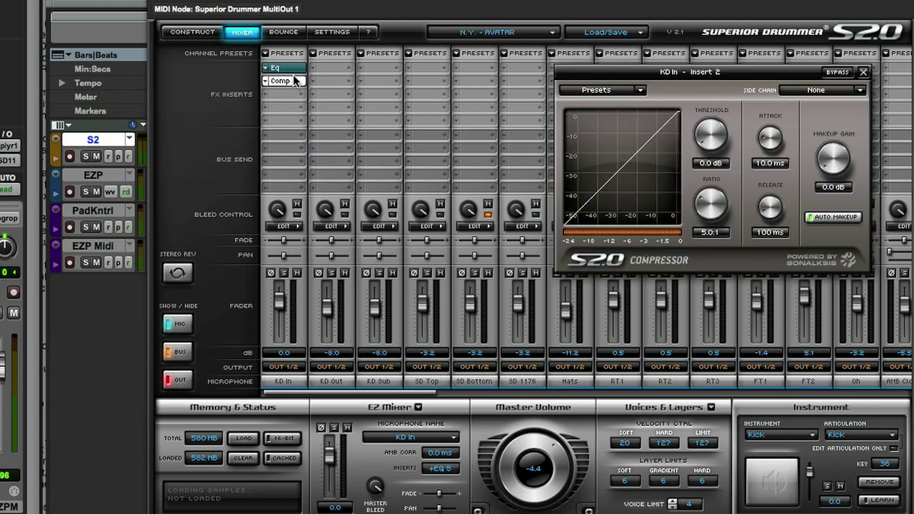
Step: Copy KD In's Comp and Eq inserts, with Comp above Eq, to KD Out and open a bus send slot on KD In
left_click(292, 80)
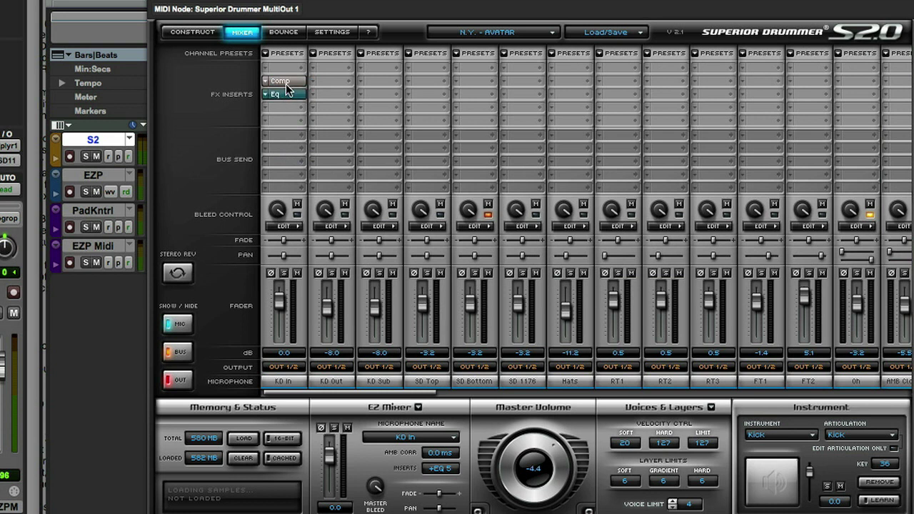
left_click_drag(286, 83, 323, 84)
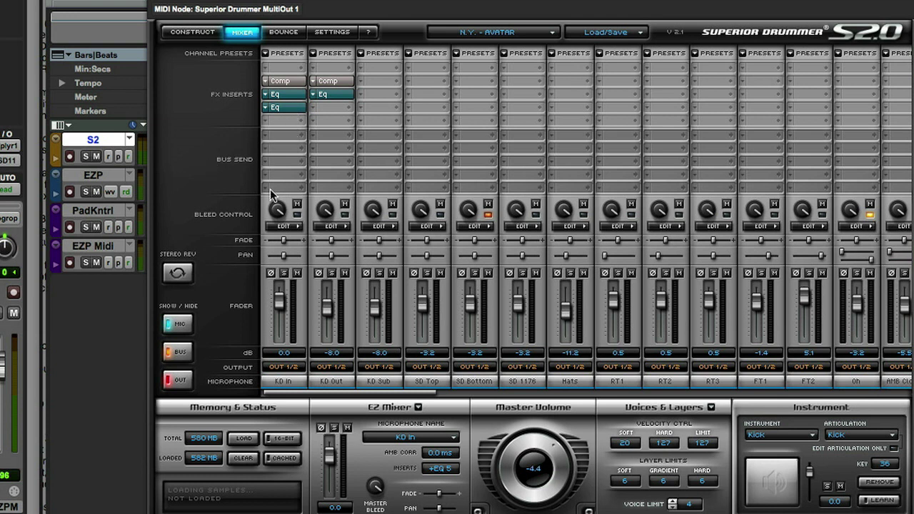
left_click(264, 143)
left_click(284, 148)
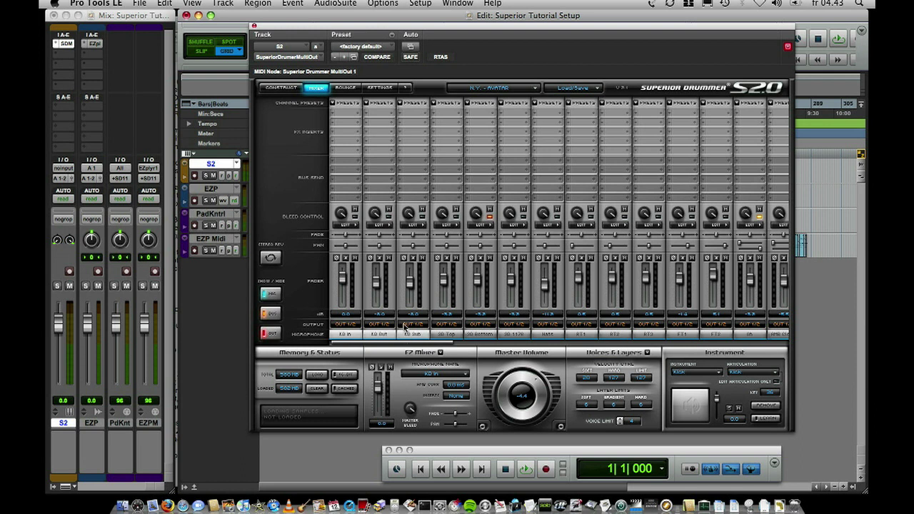
Step: Route the KD Sub microphone to Bus 1/2, send that bus to Out 1/2, and play the groove to audition it
left_click(404, 326)
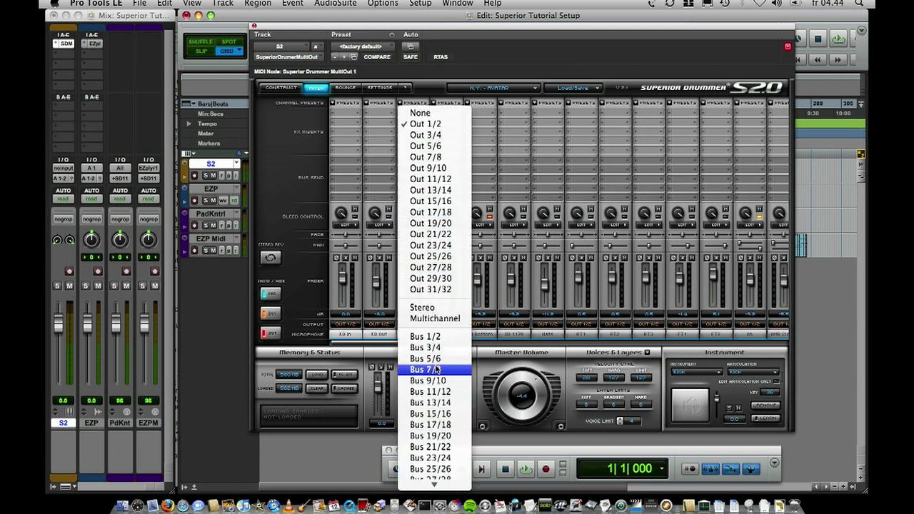
left_click(429, 341)
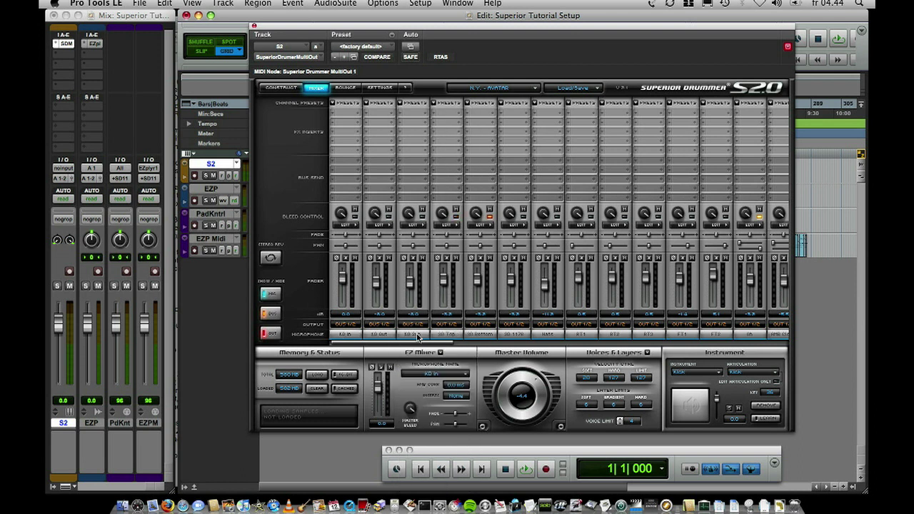
left_click_drag(418, 344, 527, 336)
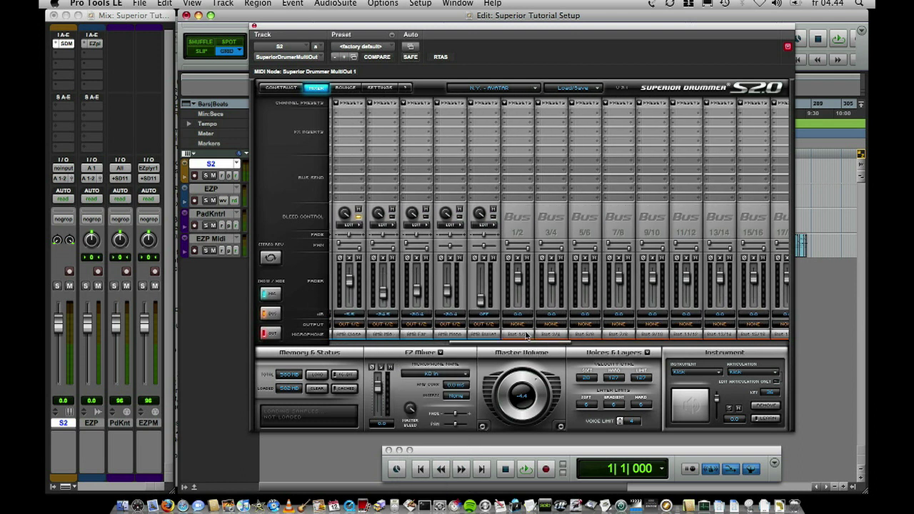
left_click(522, 329)
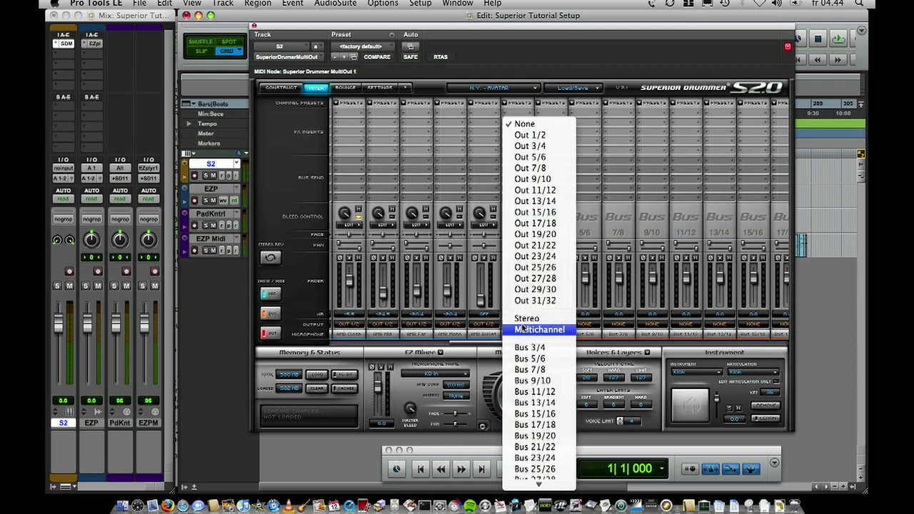
left_click(537, 135)
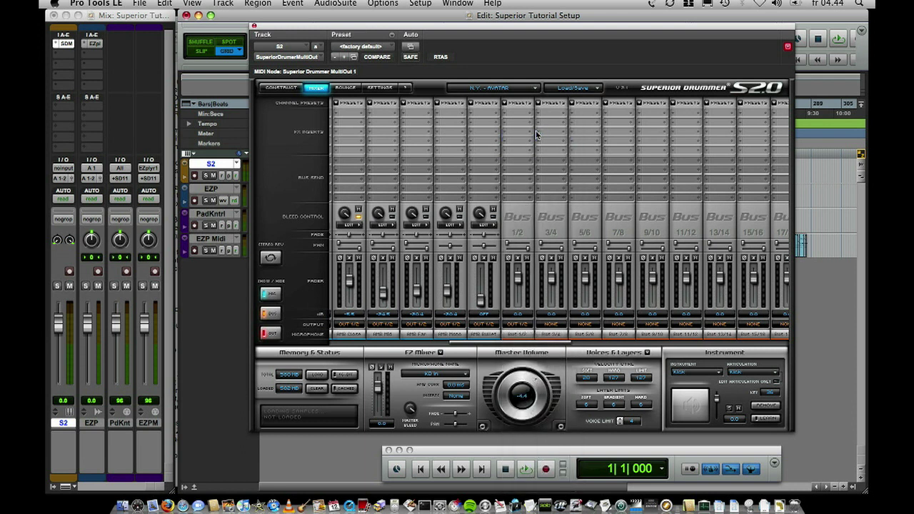
key("space")
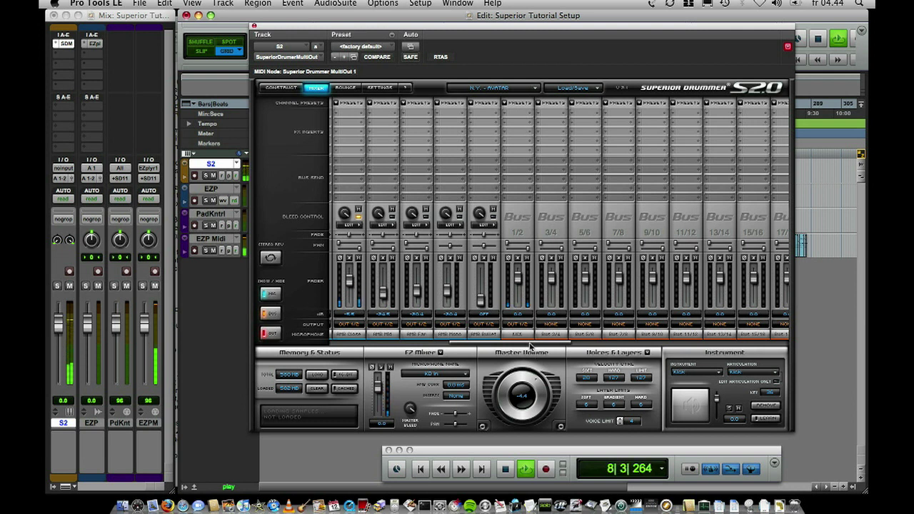
key("space")
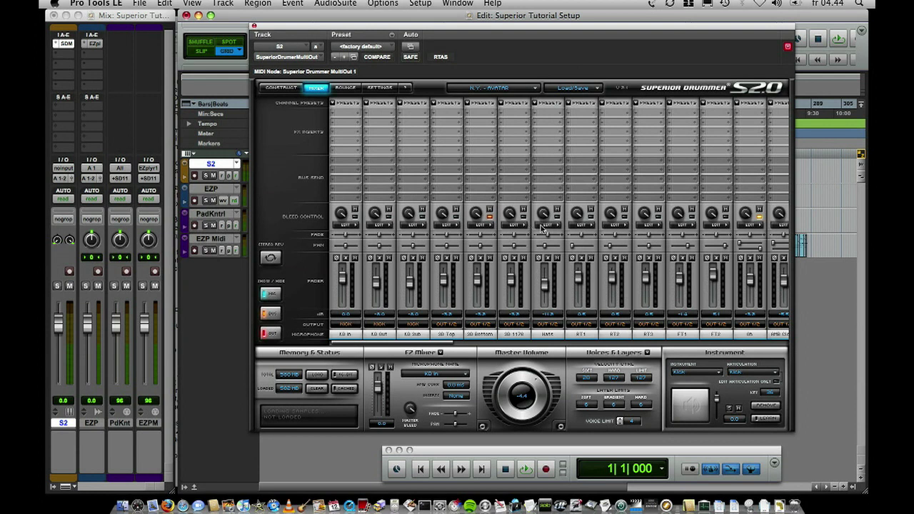
Step: Enable bleed from all instruments on the microphone channels, starting from AMB Bullet, and open AMB Mid's bleed settings during playback
left_click_drag(421, 347, 549, 347)
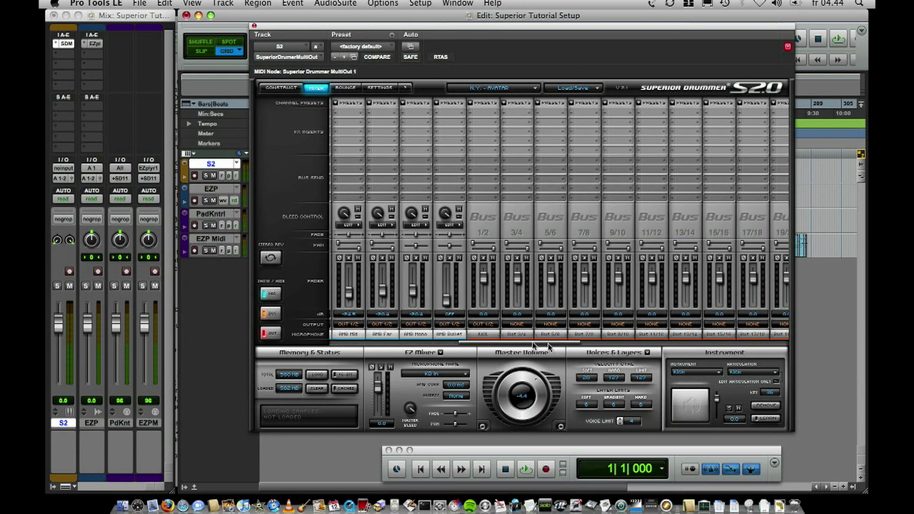
left_click(449, 226)
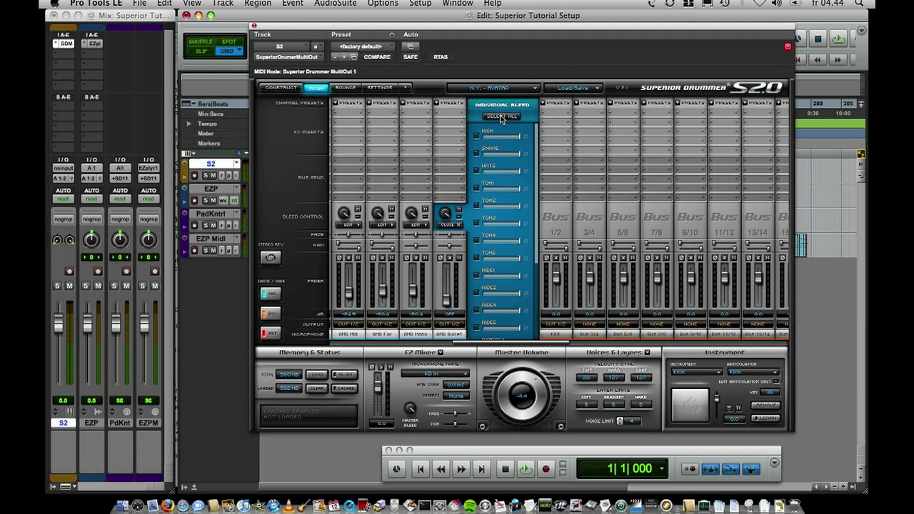
left_click(478, 137)
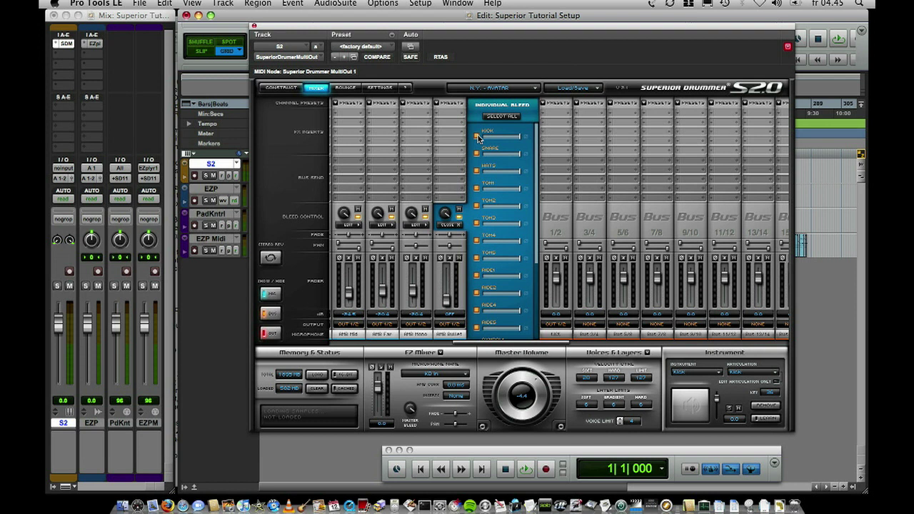
key("space")
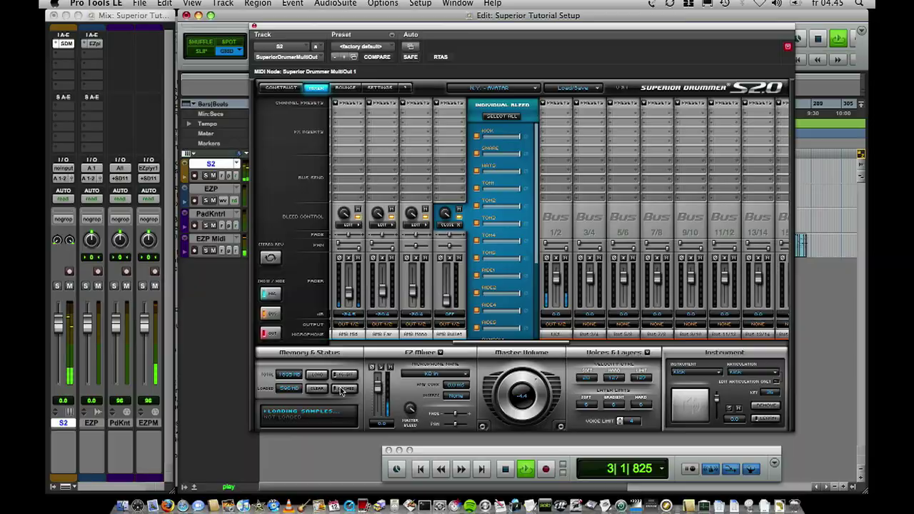
left_click_drag(478, 345, 463, 346)
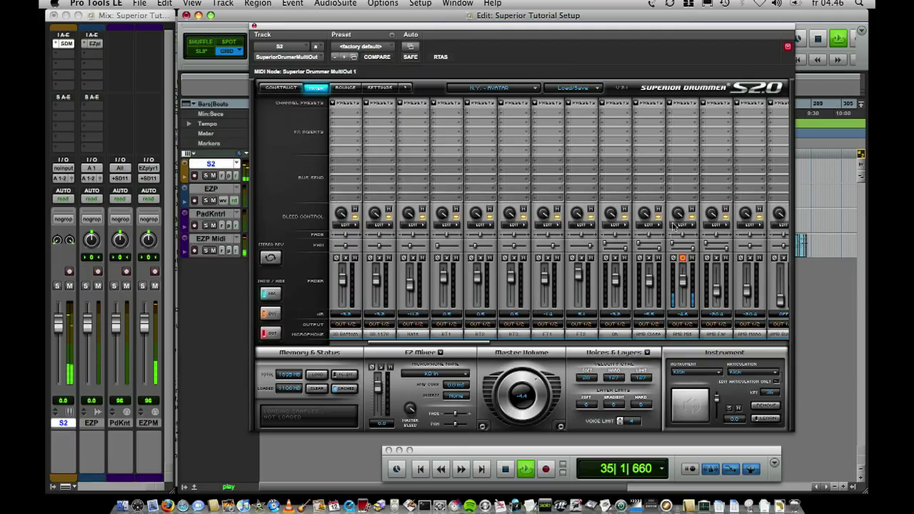
left_click(679, 226)
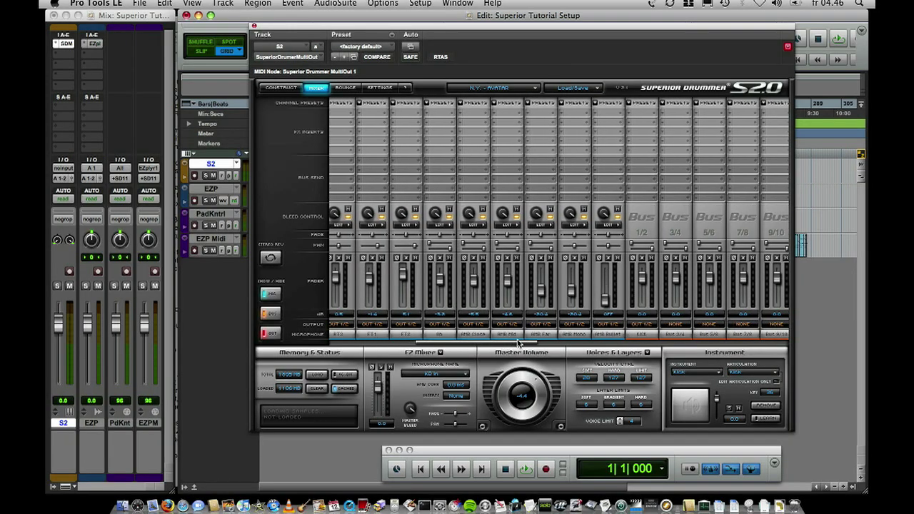
Step: Add a Bus 3/4 send in the first bus send slot of the KD Sub channel
left_click_drag(520, 344, 400, 286)
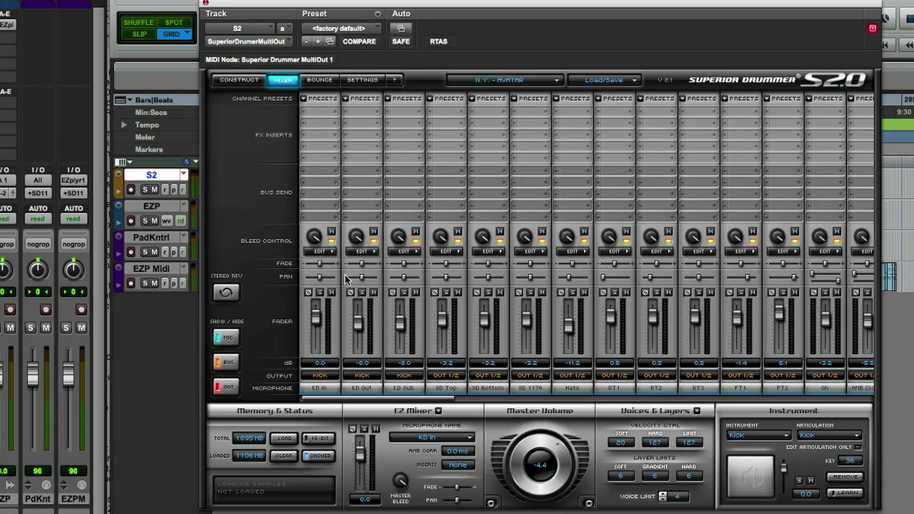
left_click(392, 170)
left_click(428, 195)
left_click(451, 177)
left_click(490, 178)
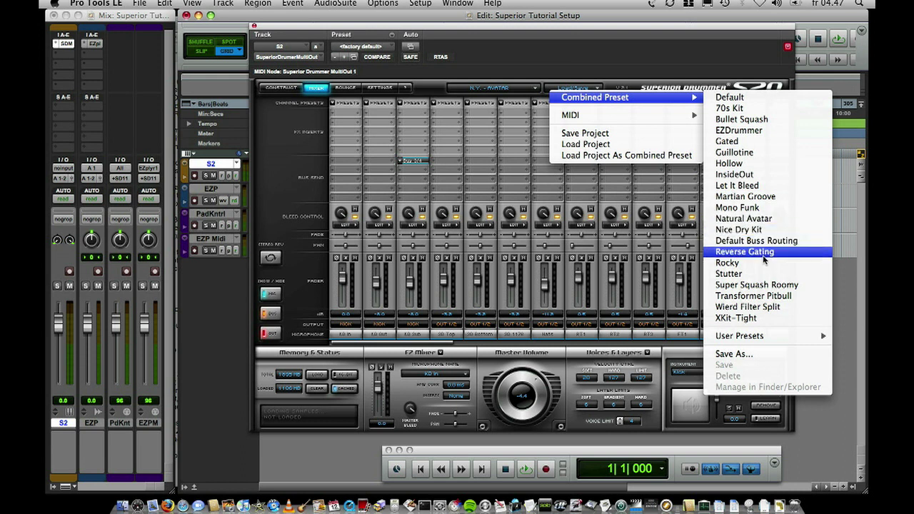
Step: Load the Let It Bleed combined preset with all instrument and mixer settings and play the groove through its buses
left_click(761, 188)
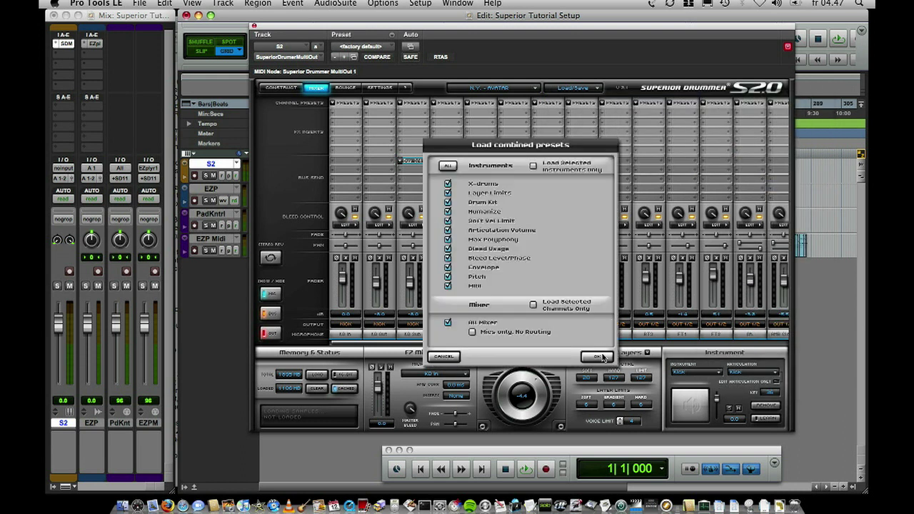
key("Return")
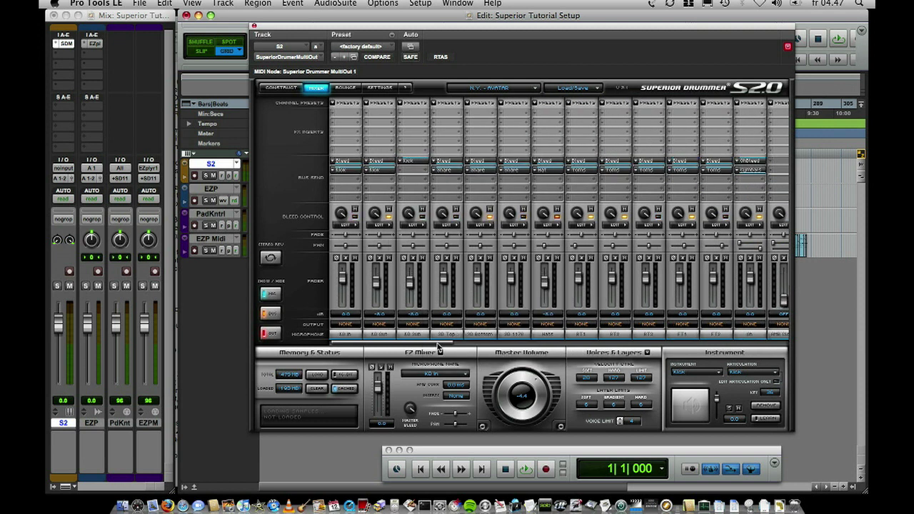
left_click_drag(440, 343, 573, 354)
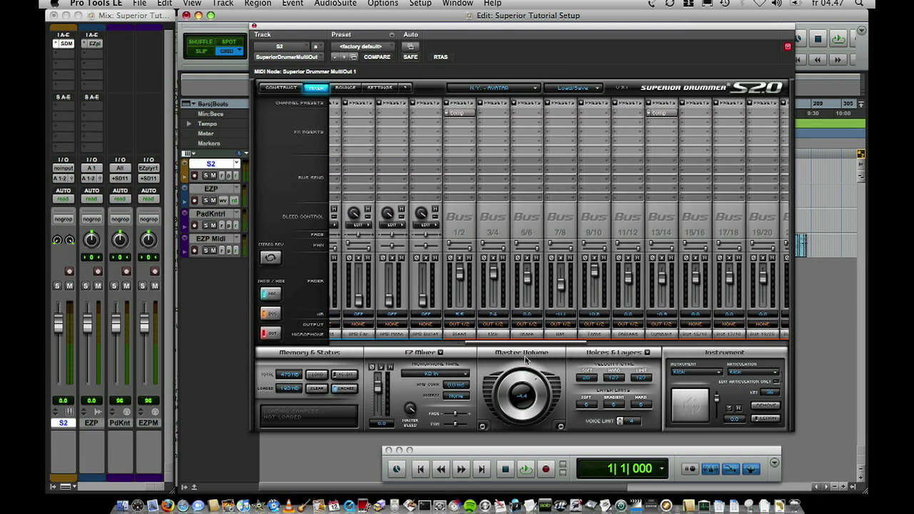
key("space")
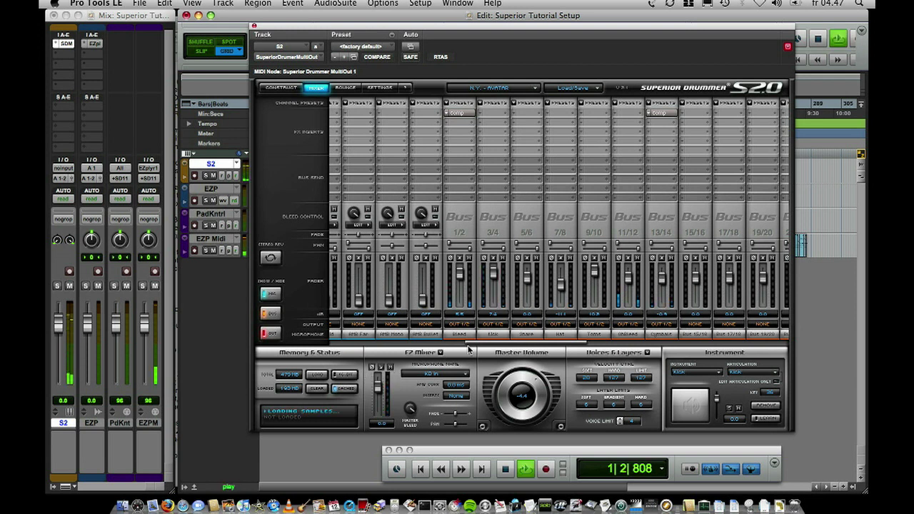